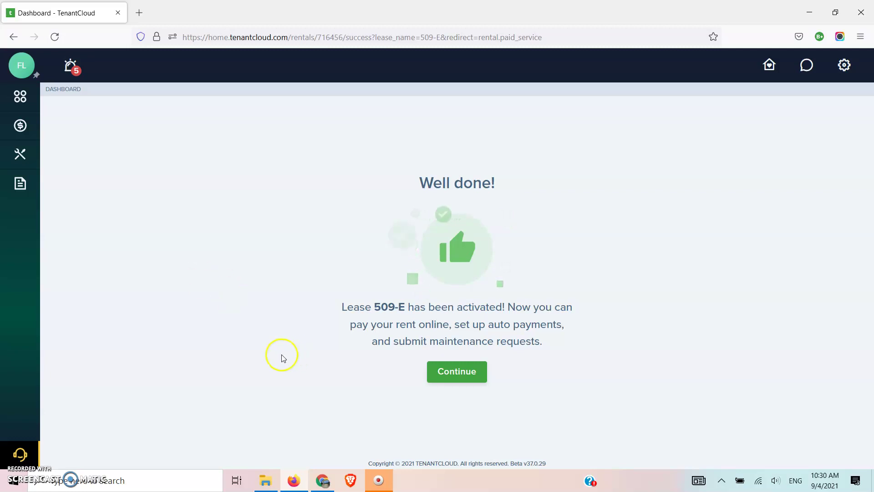
# Continue past the lease activation notice, skip the moving quotes offer, and start an online payment for the lease
pyautogui.click(457, 378)
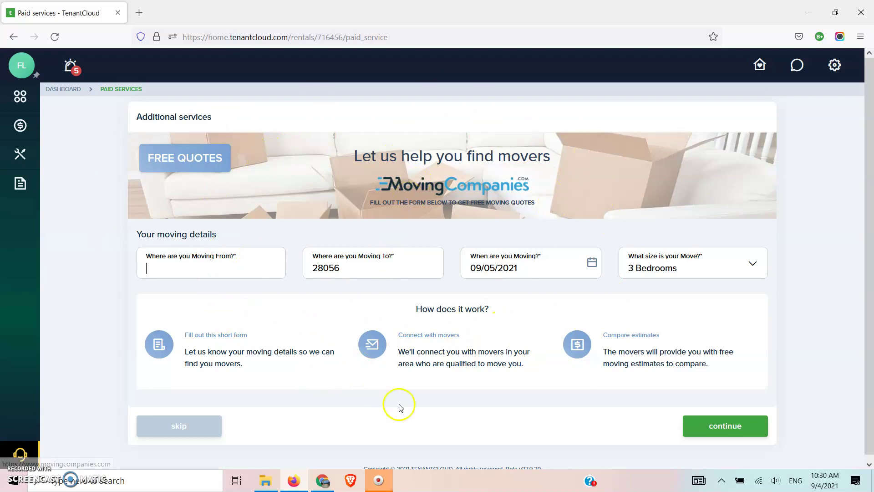
pyautogui.click(203, 425)
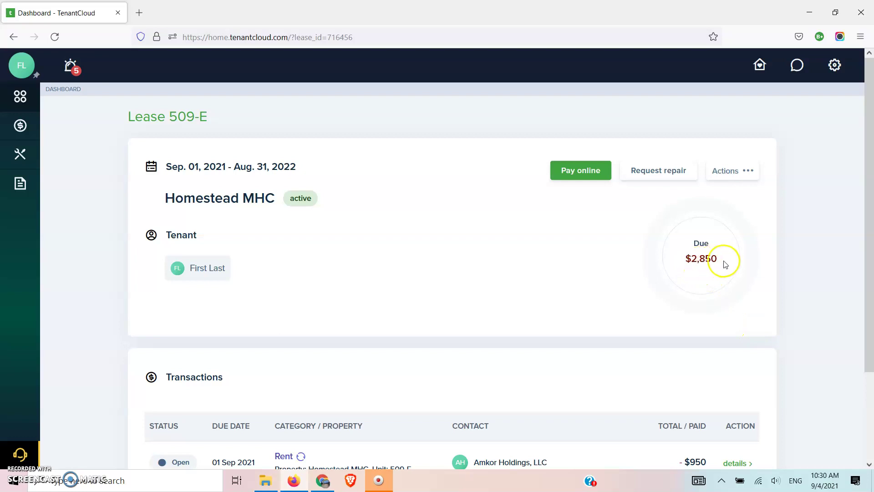
pyautogui.click(575, 176)
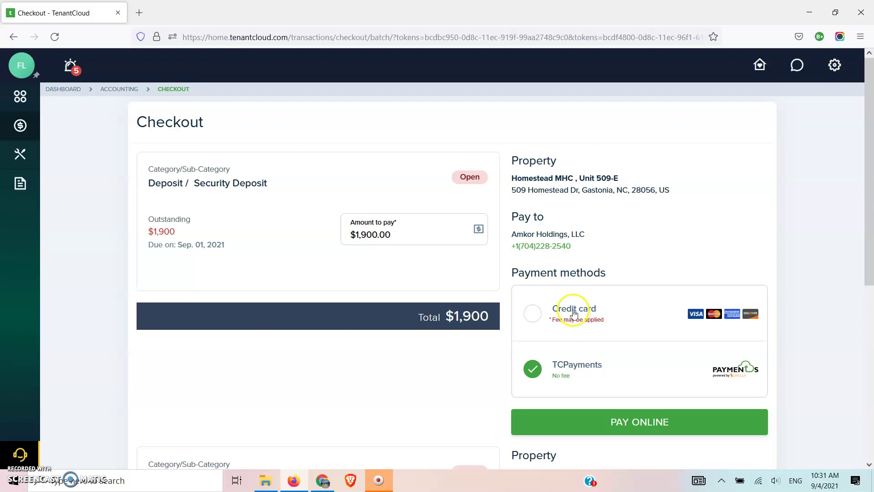
# Try Credit card for the security deposit, return to TCPayments, and review the deposit and rent charges
pyautogui.click(532, 316)
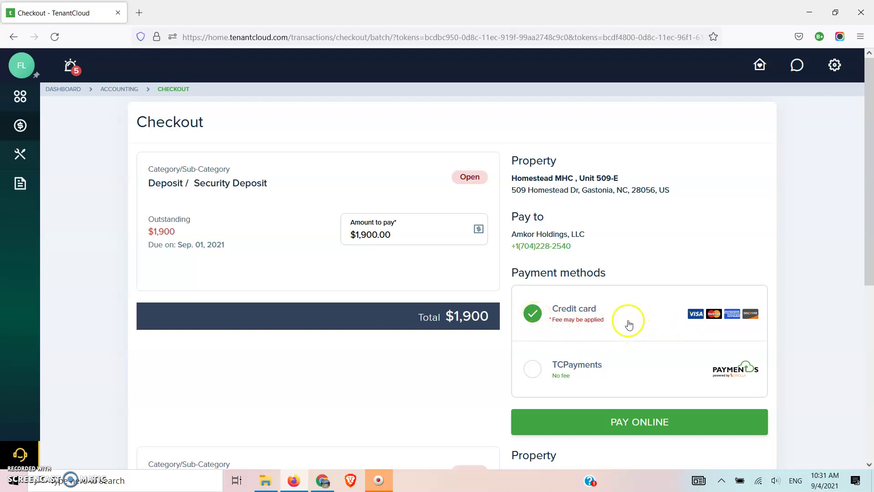
pyautogui.scroll(-2, 626, 319)
pyautogui.scroll(-2, 592, 278)
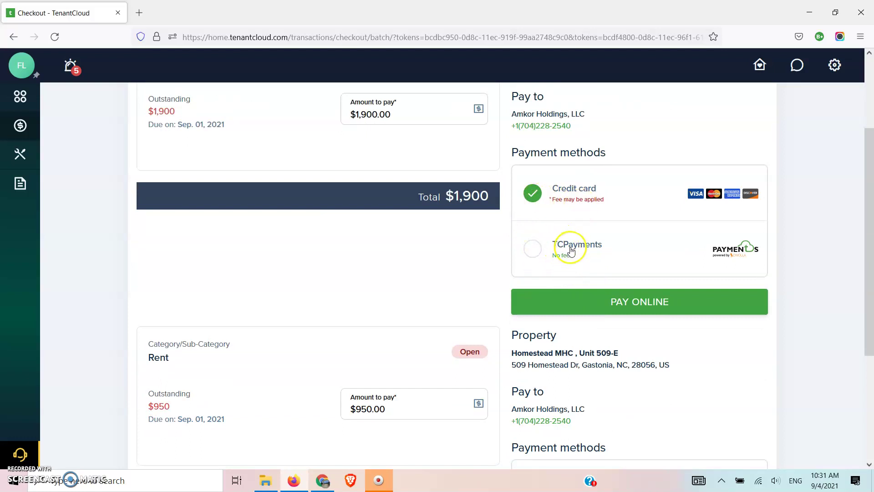
pyautogui.click(532, 254)
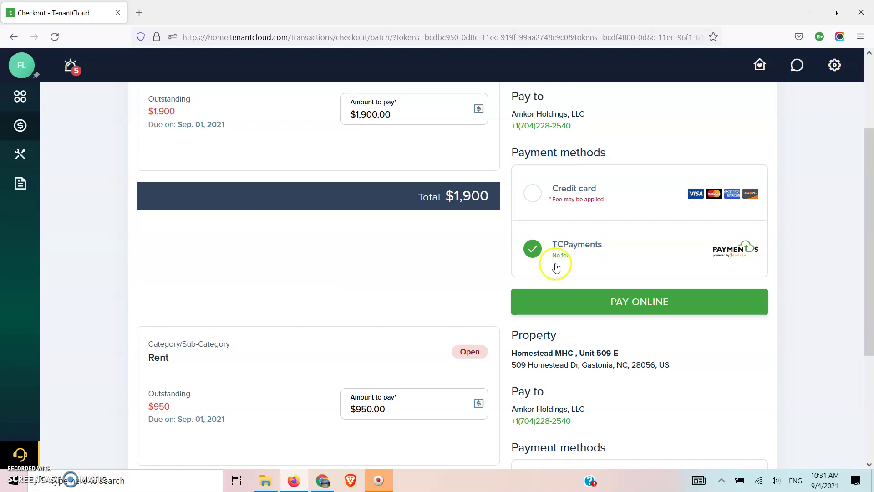
pyautogui.scroll(-3, 353, 261)
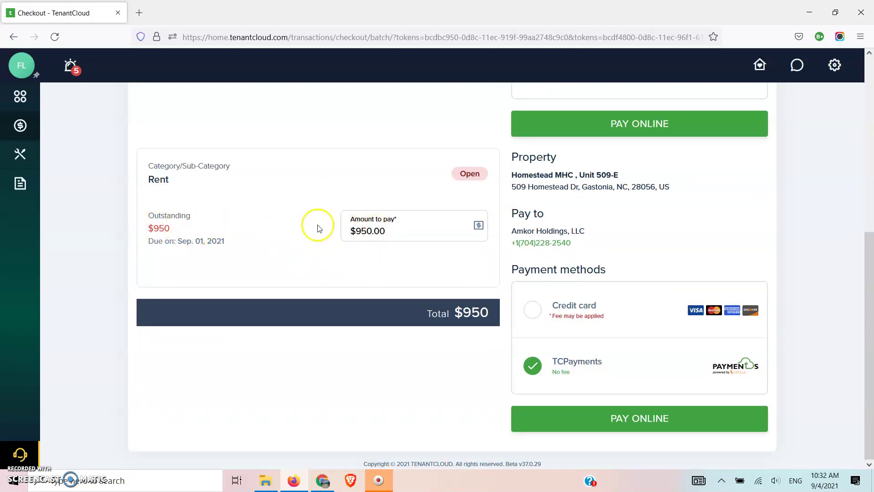
pyautogui.scroll(5, 336, 237)
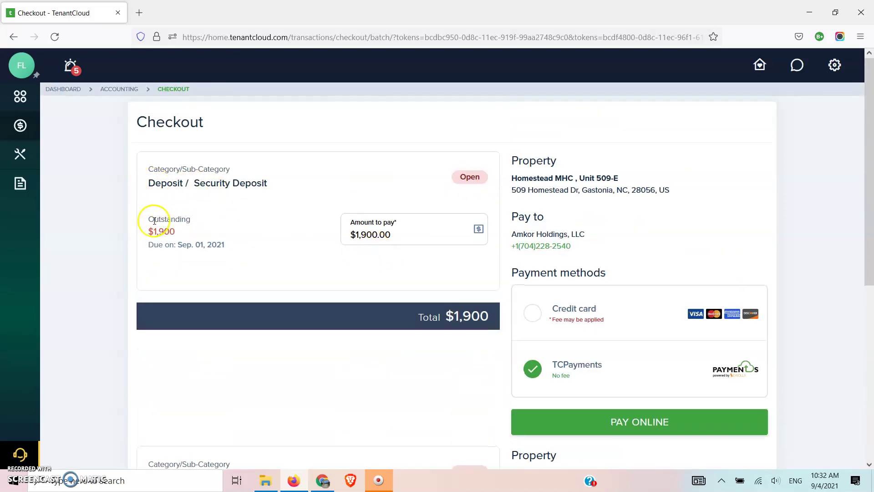
pyautogui.scroll(-5, 429, 244)
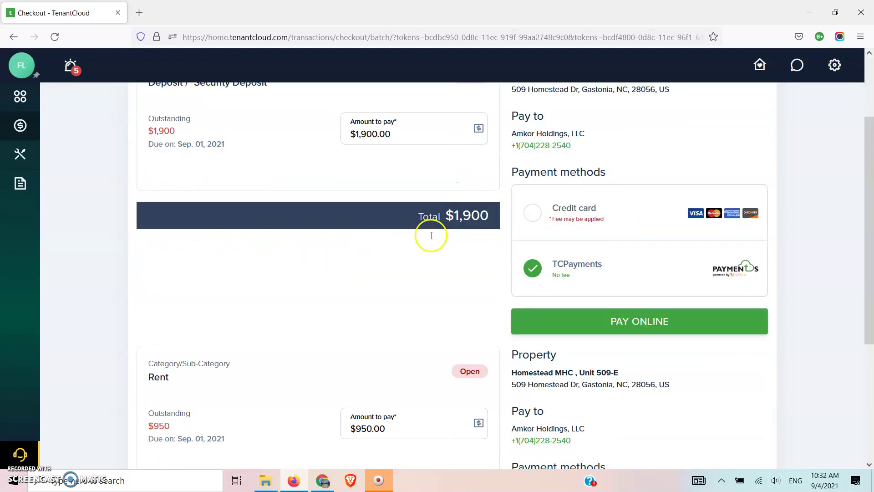
pyautogui.scroll(5, 514, 182)
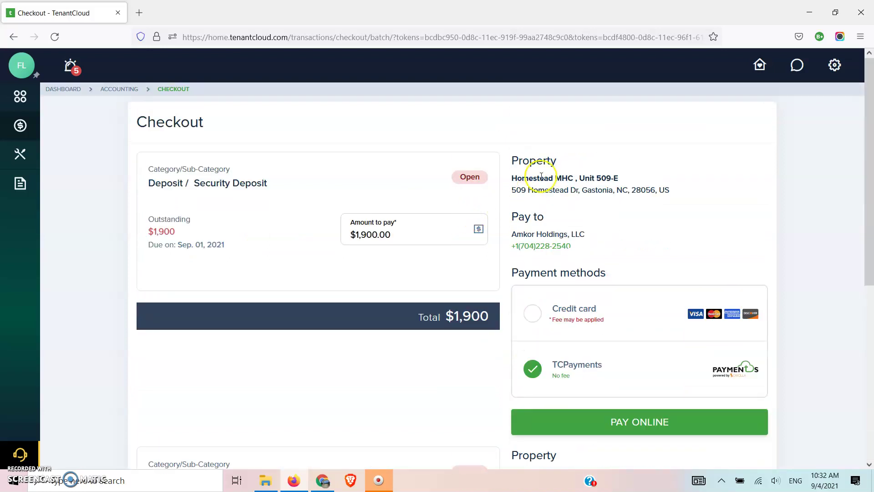
# Switch the security deposit's payment method to Credit card and back to TCPayments, checking the rent section's method as well
pyautogui.click(535, 317)
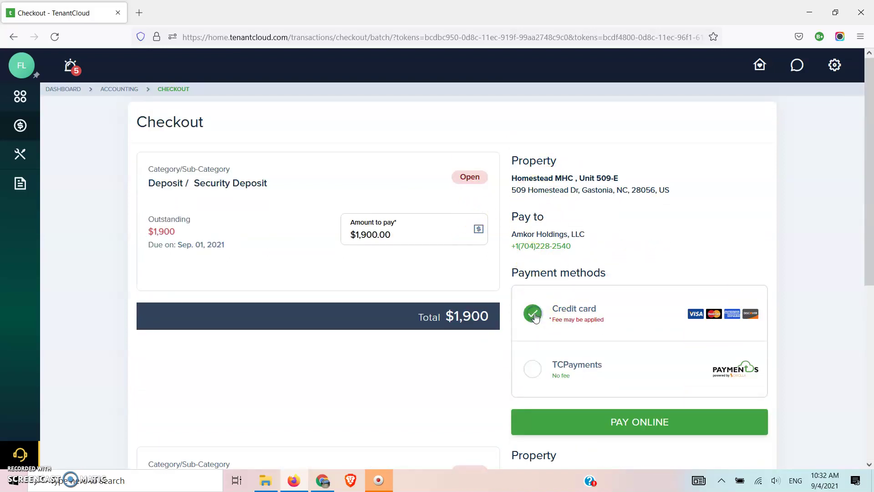
pyautogui.scroll(-4, 604, 257)
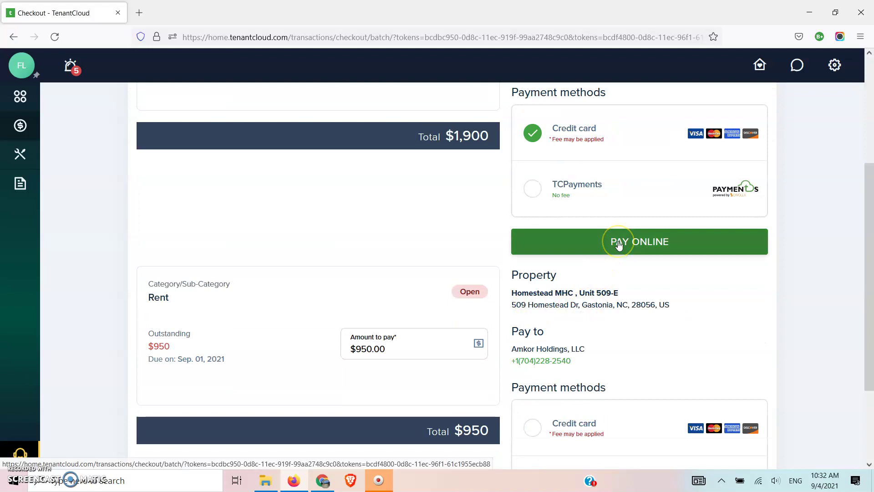
pyautogui.click(534, 191)
pyautogui.scroll(-3, 514, 218)
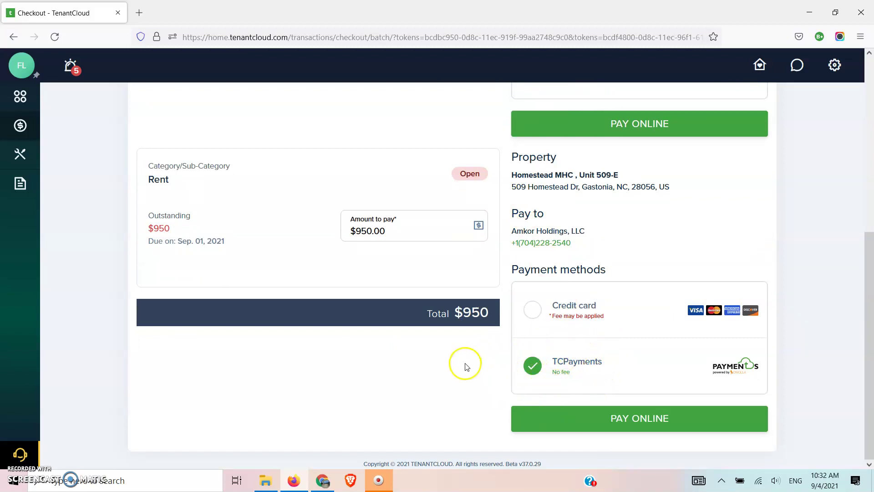
pyautogui.scroll(5, 469, 360)
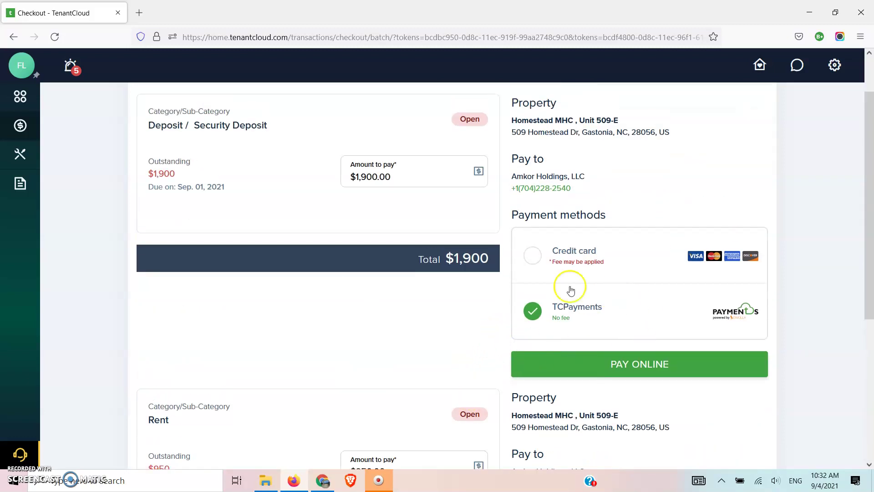
# Proceed to pay the security deposit online and start the TCPayments setup from the online payment options
pyautogui.click(640, 355)
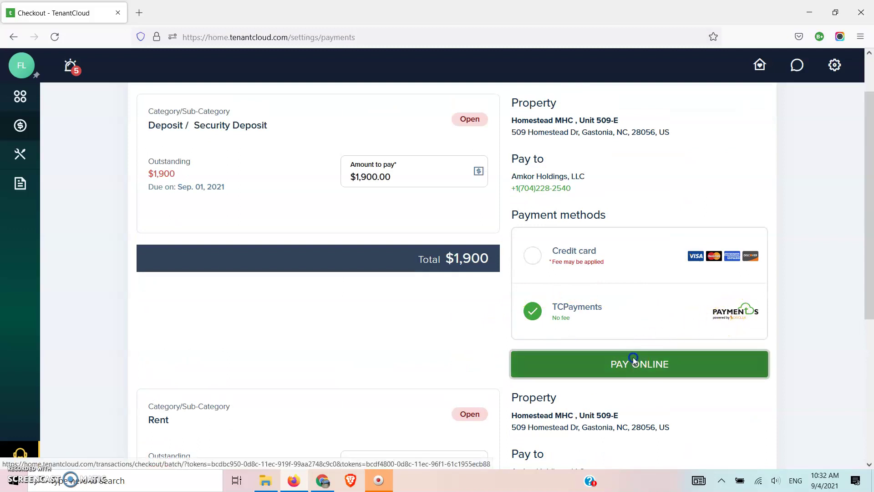
pyautogui.scroll(-2, 335, 323)
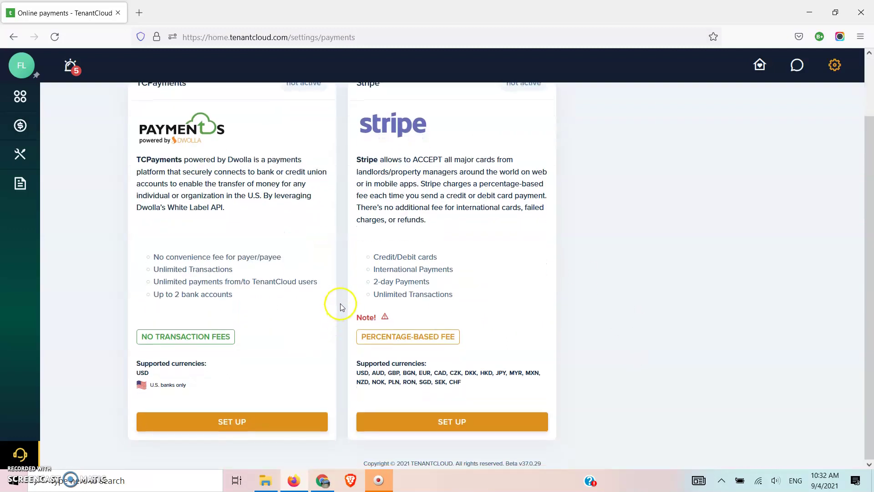
pyautogui.scroll(1, 332, 303)
pyautogui.scroll(-1, 269, 278)
pyautogui.click(232, 421)
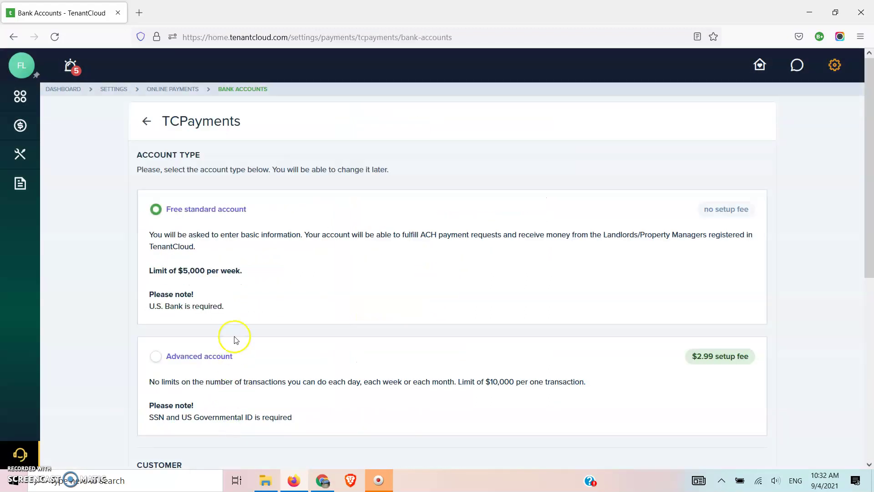
# Create a free standard TCPayments account, accepting Dwolla's Terms of Service and Privacy Policy and confirming the entered information
pyautogui.click(157, 211)
pyautogui.scroll(-6, 421, 345)
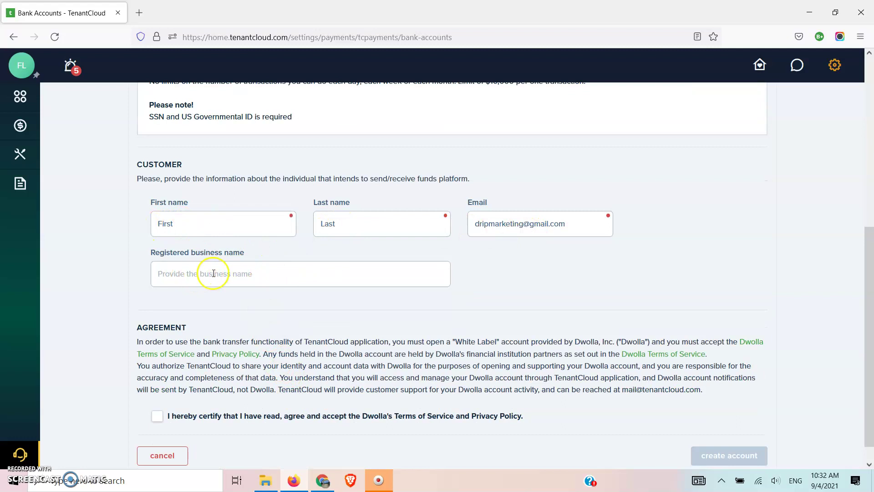
pyautogui.click(157, 416)
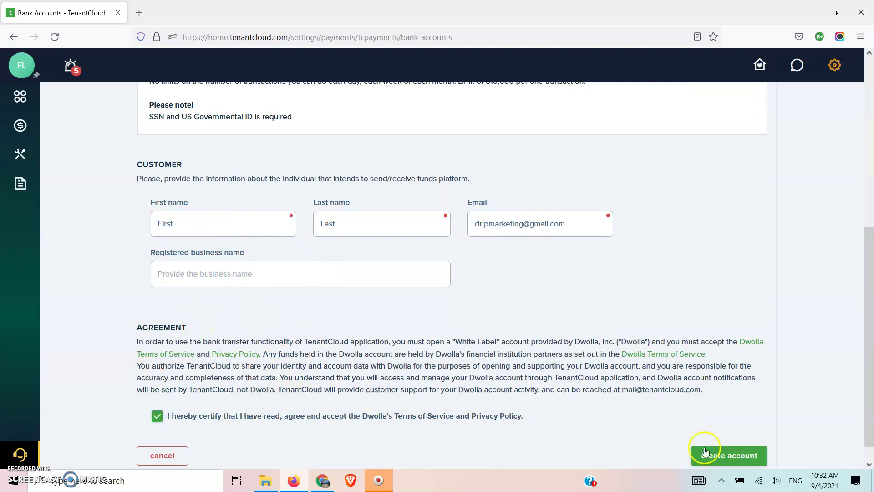
pyautogui.click(721, 455)
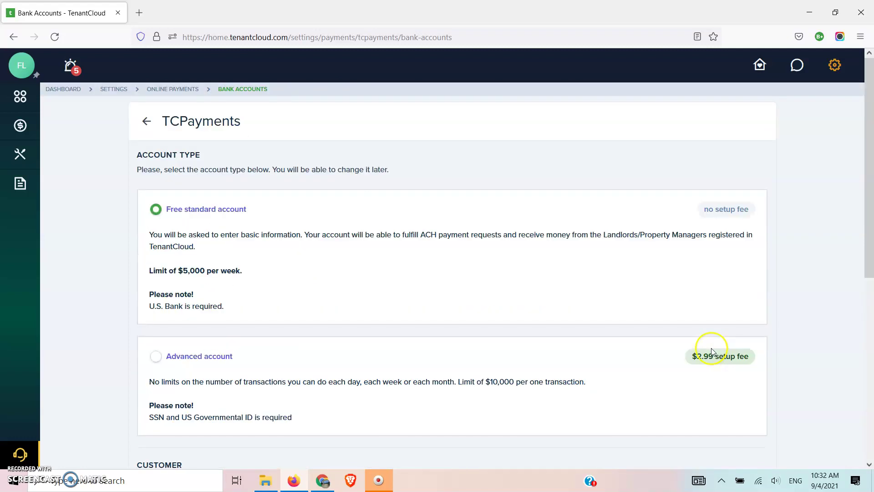
pyautogui.scroll(-7, 437, 295)
pyautogui.click(721, 433)
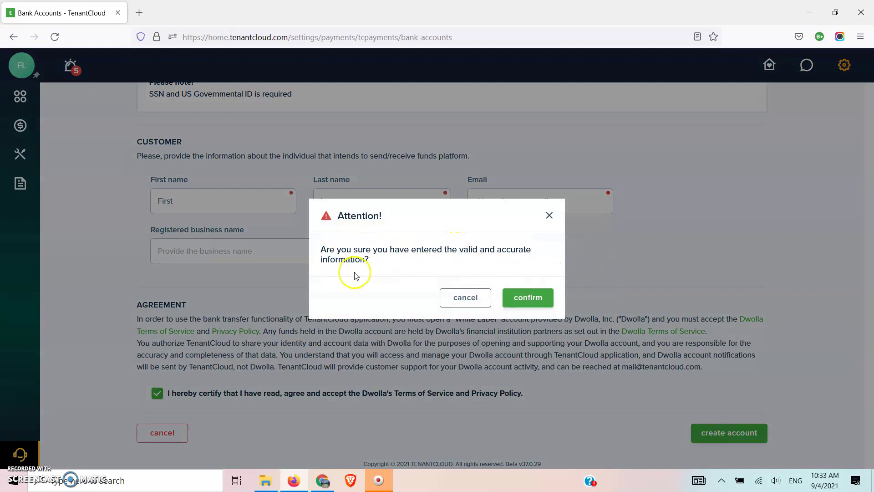
pyautogui.click(523, 298)
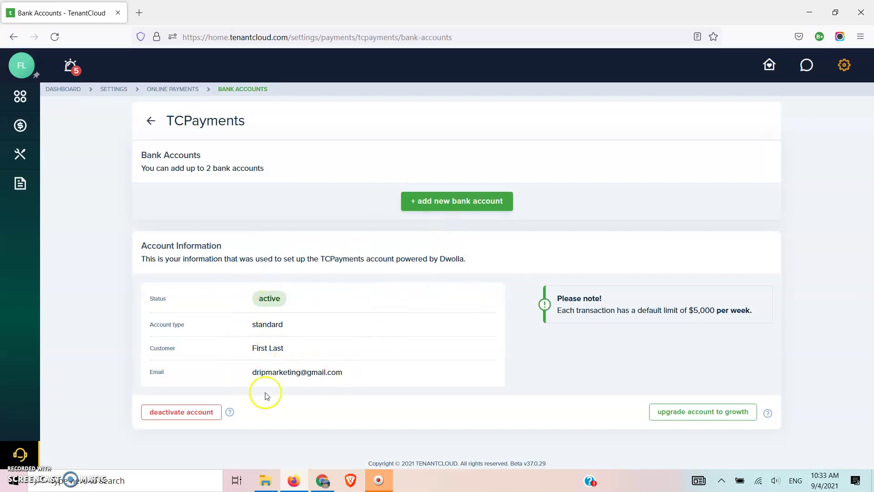
# Start adding a new bank account, selecting Bank of America with instant account verification
pyautogui.click(436, 203)
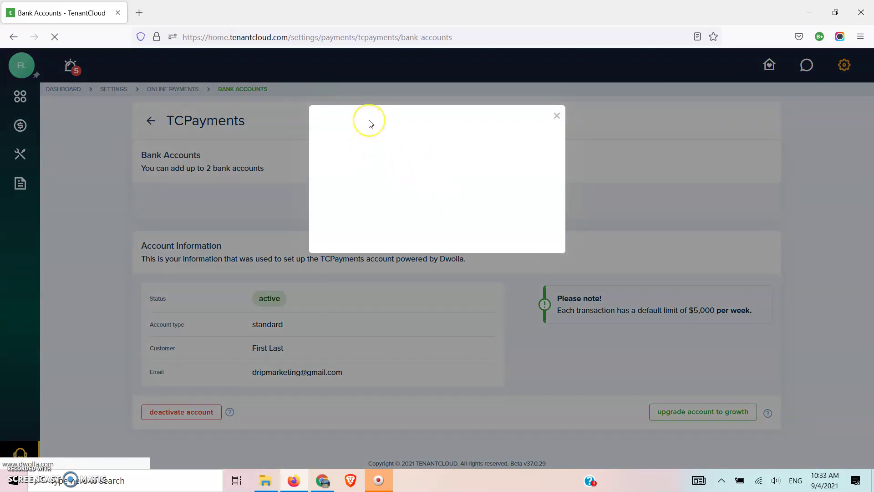
pyautogui.click(384, 191)
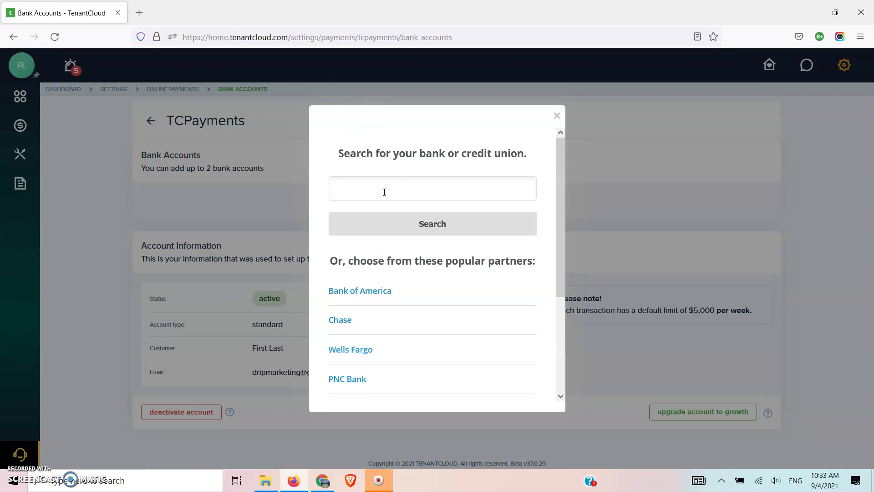
pyautogui.click(368, 298)
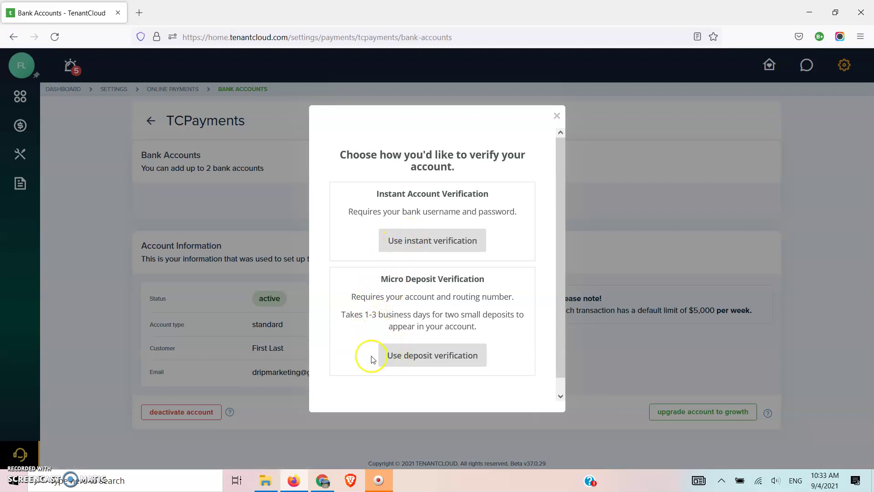
pyautogui.moveTo(382, 280); pyautogui.dragTo(460, 283)
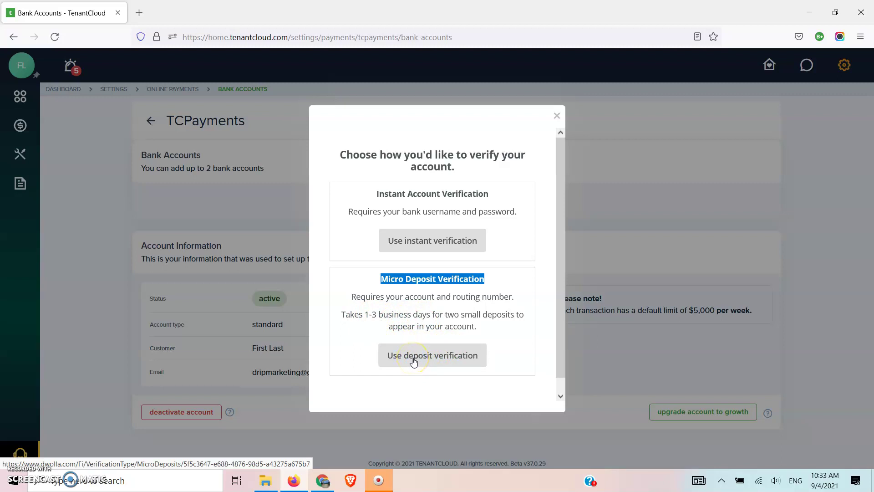
pyautogui.click(416, 249)
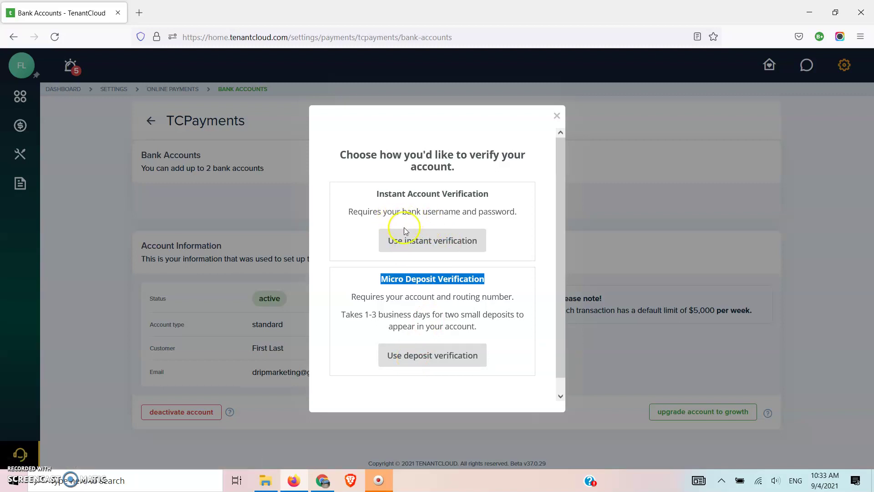
pyautogui.click(428, 244)
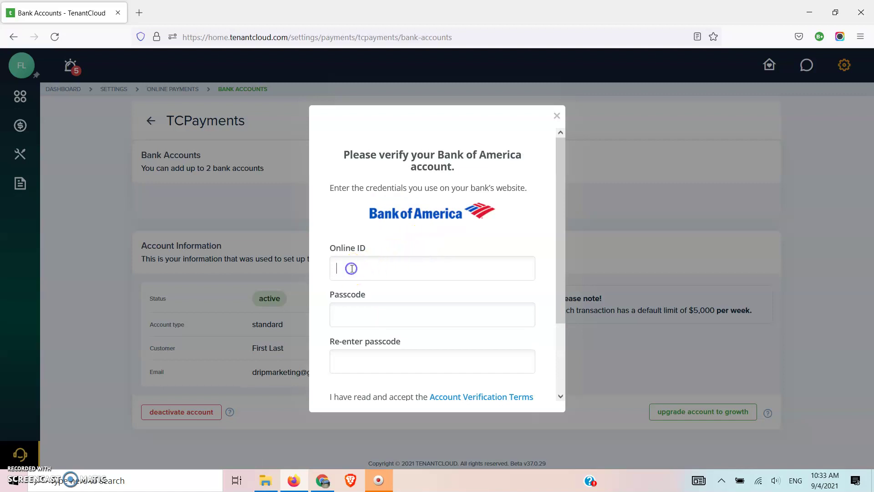
# Look over the Online ID and passcode fields of the Bank of America verification form and close it without entering credentials
pyautogui.click(351, 307)
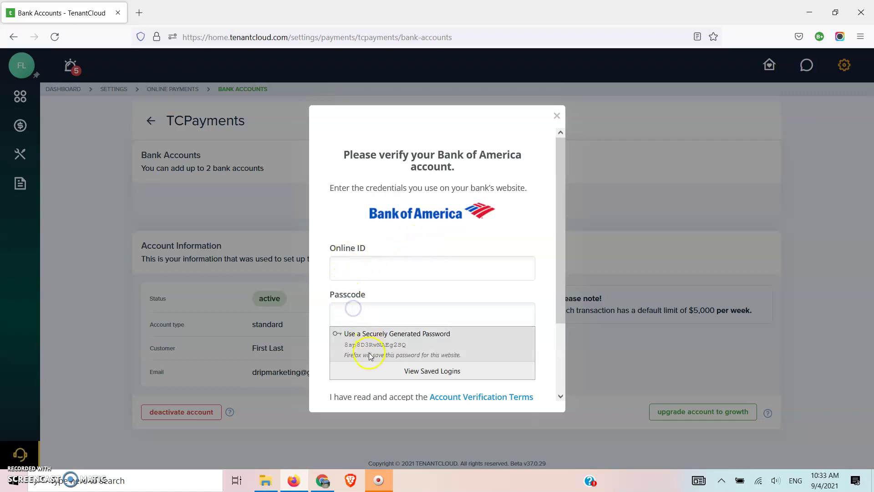
pyautogui.click(324, 348)
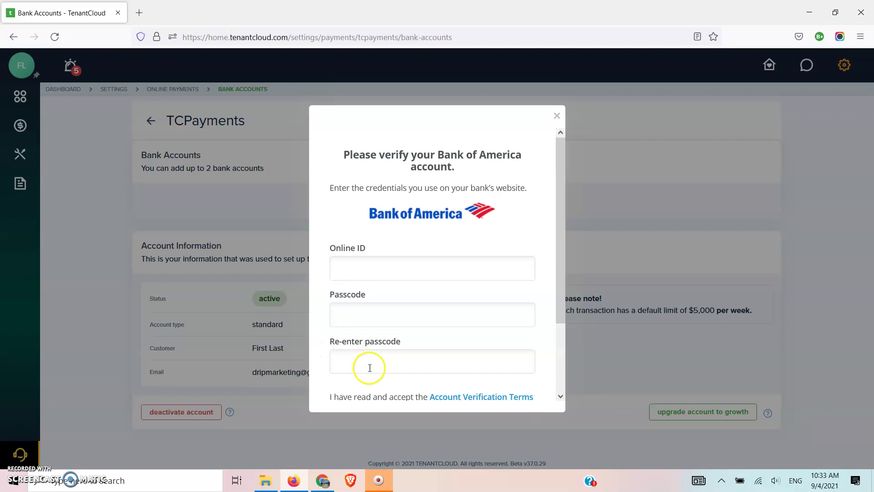
pyautogui.scroll(-2, 416, 315)
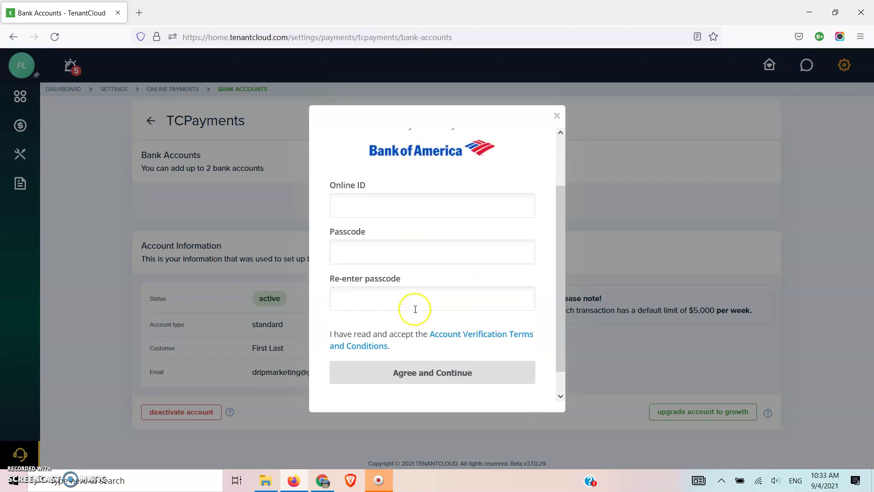
pyautogui.scroll(2, 415, 309)
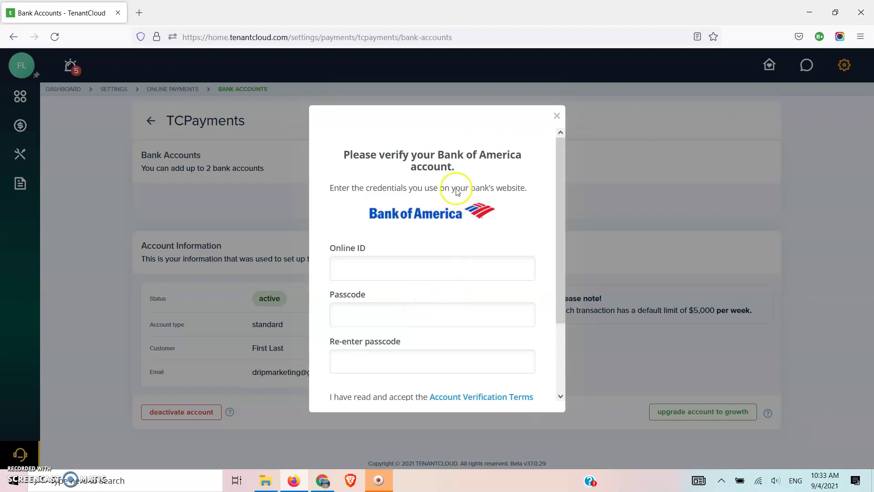
pyautogui.scroll(-3, 423, 220)
pyautogui.scroll(3, 417, 347)
pyautogui.click(557, 117)
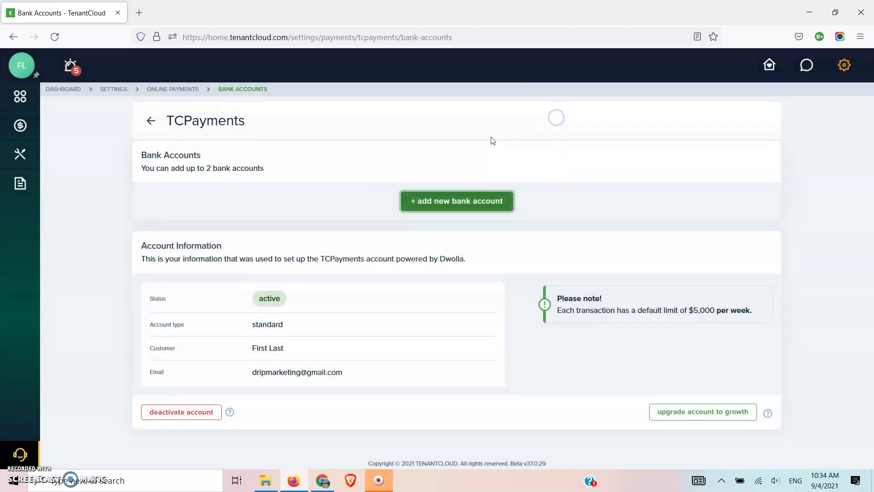
# Browse the popular partner banks offered for a new bank account, close the list and reload the page
pyautogui.click(439, 201)
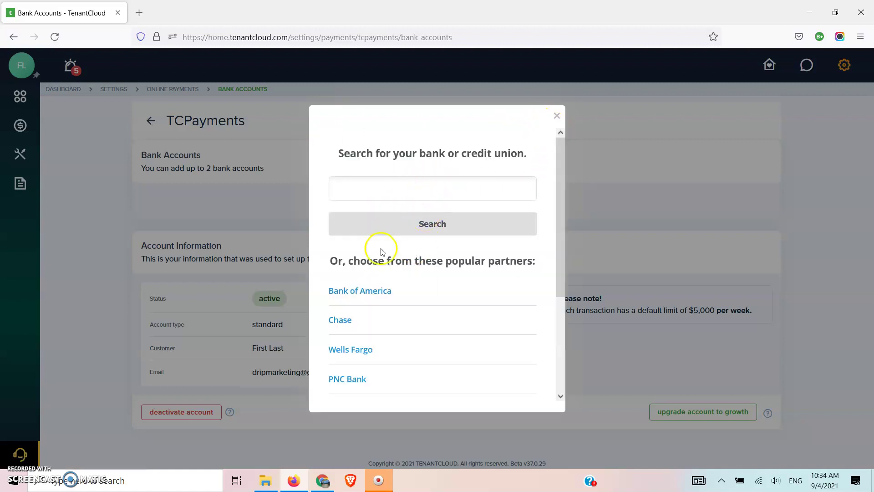
pyautogui.scroll(-3, 433, 255)
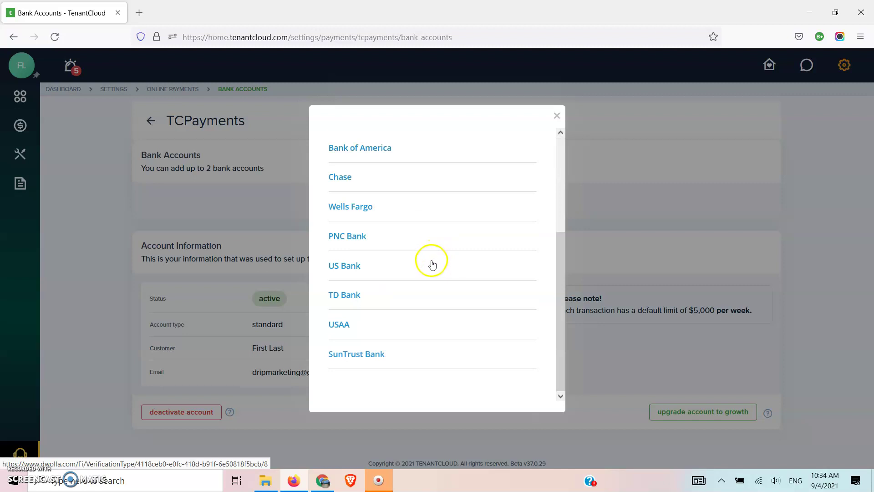
pyautogui.scroll(3, 432, 265)
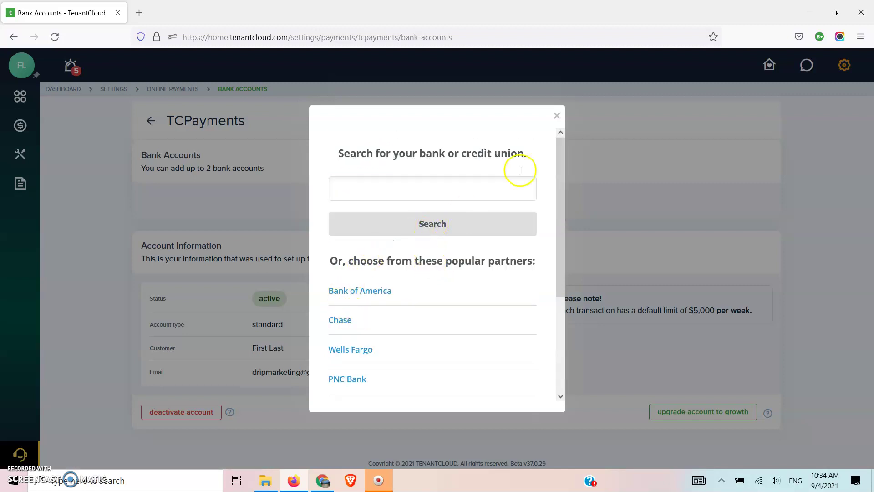
pyautogui.click(556, 116)
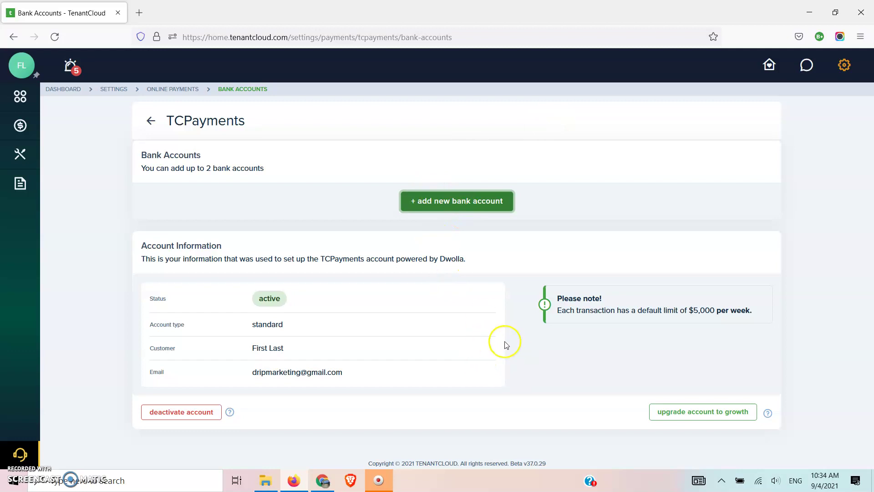
pyautogui.click(55, 37)
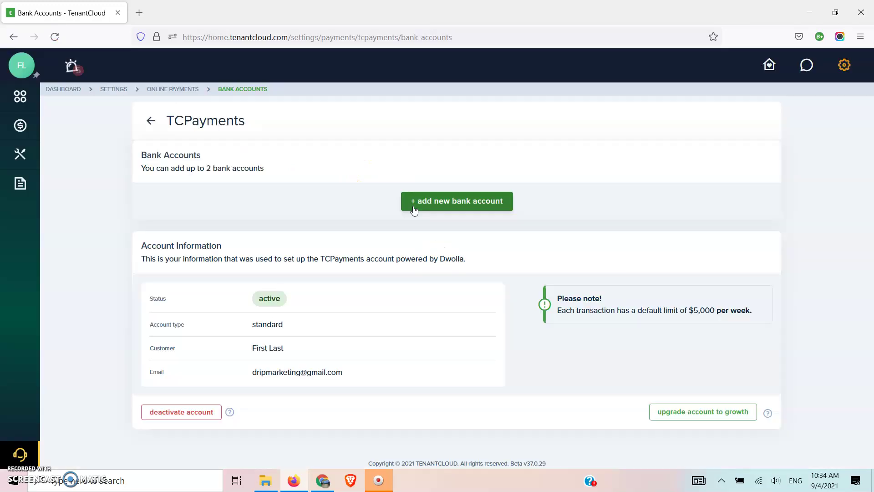
# Start adding a new bank account, selecting Bank of America with micro deposit verification
pyautogui.click(445, 200)
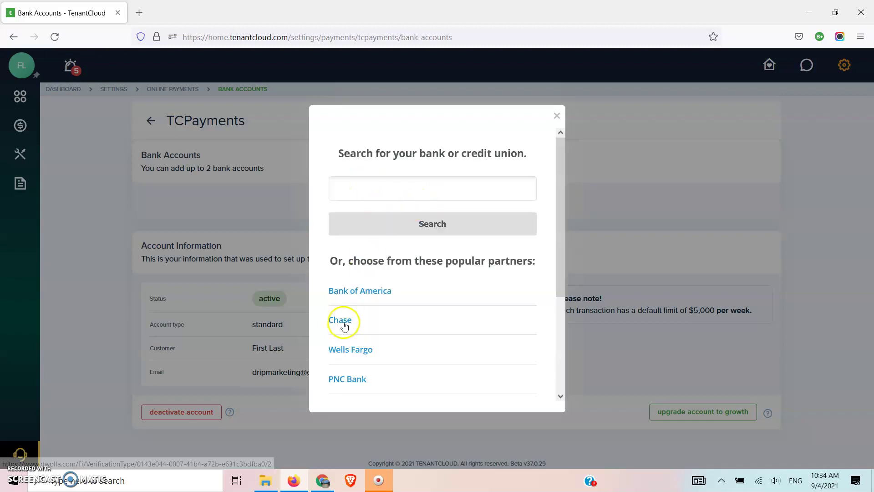
pyautogui.scroll(-3, 346, 314)
pyautogui.scroll(3, 364, 359)
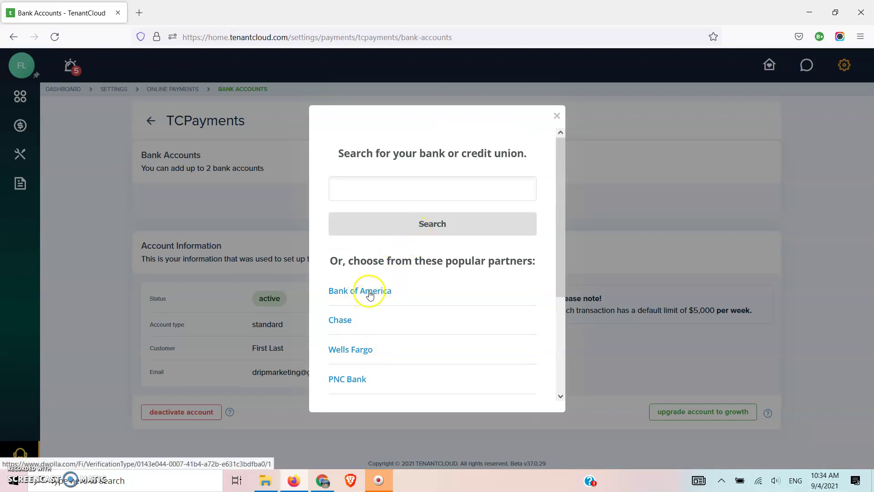
pyautogui.click(371, 295)
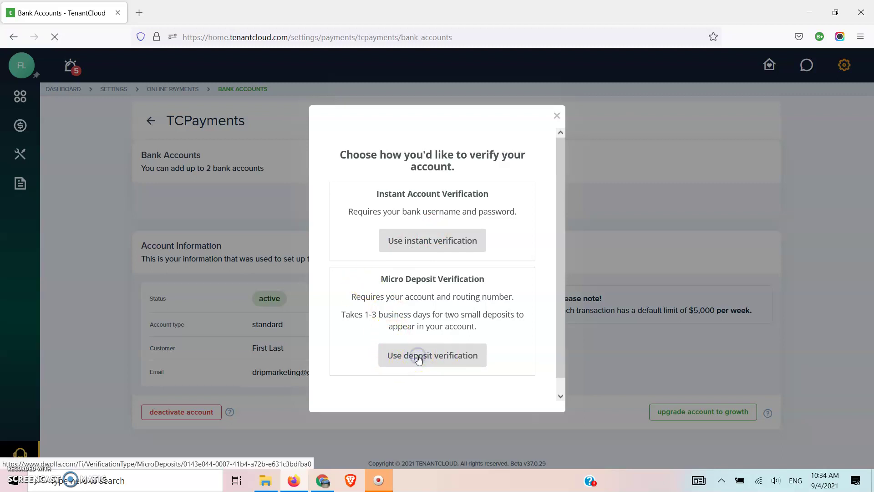
pyautogui.click(420, 358)
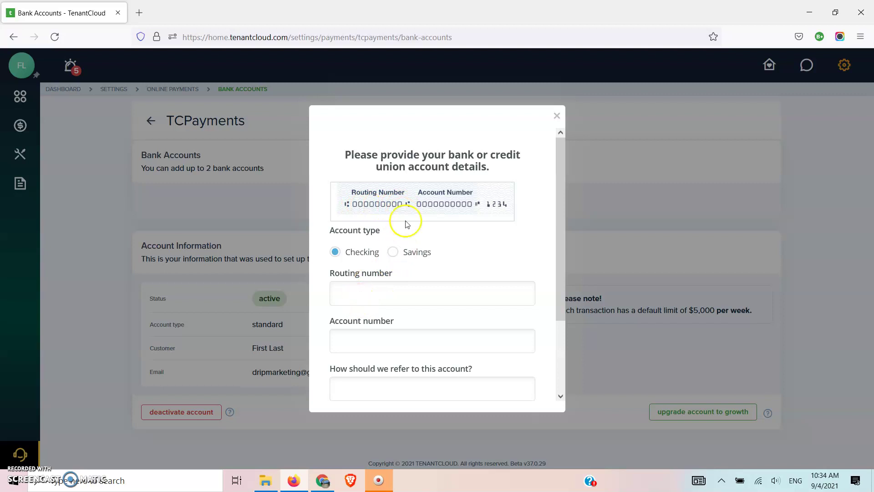
# Leave the routing and account numbers blank and name the checking account "Checking 1 for Rent"
pyautogui.click(357, 294)
pyautogui.scroll(-2, 357, 294)
pyautogui.click(353, 283)
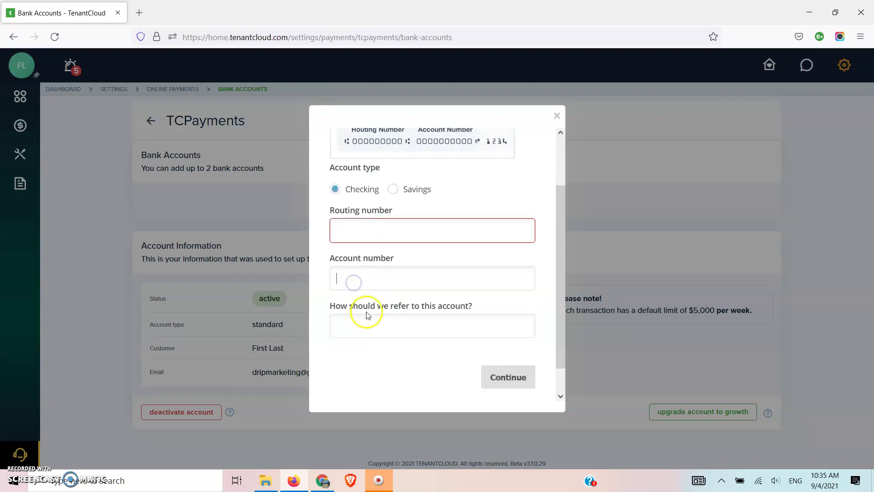
pyautogui.click(378, 325)
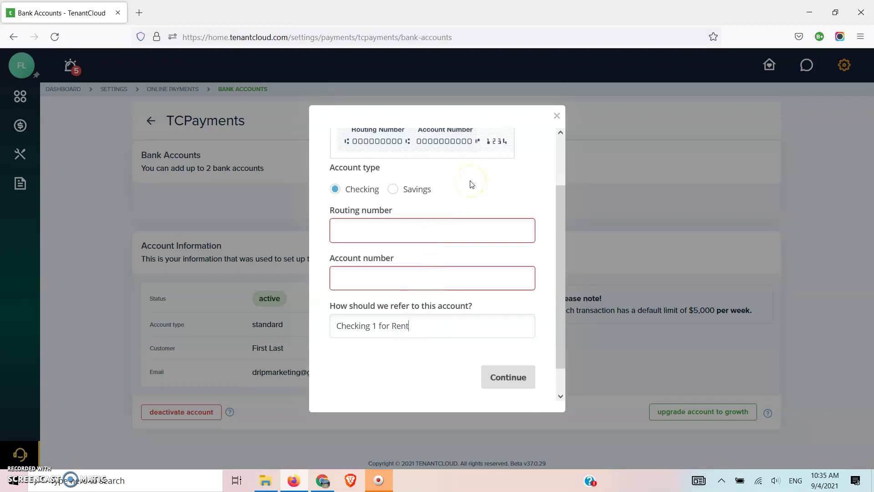
pyautogui.scroll(2, 471, 184)
pyautogui.scroll(-2, 471, 184)
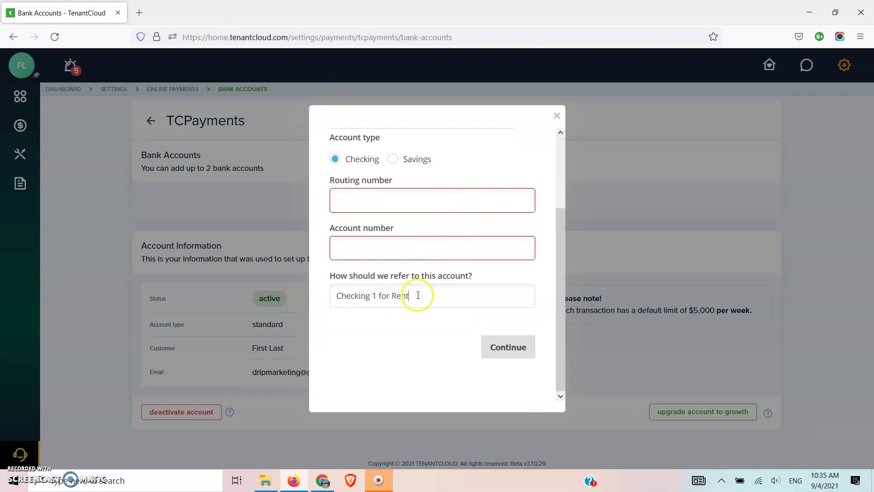
pyautogui.scroll(2, 448, 241)
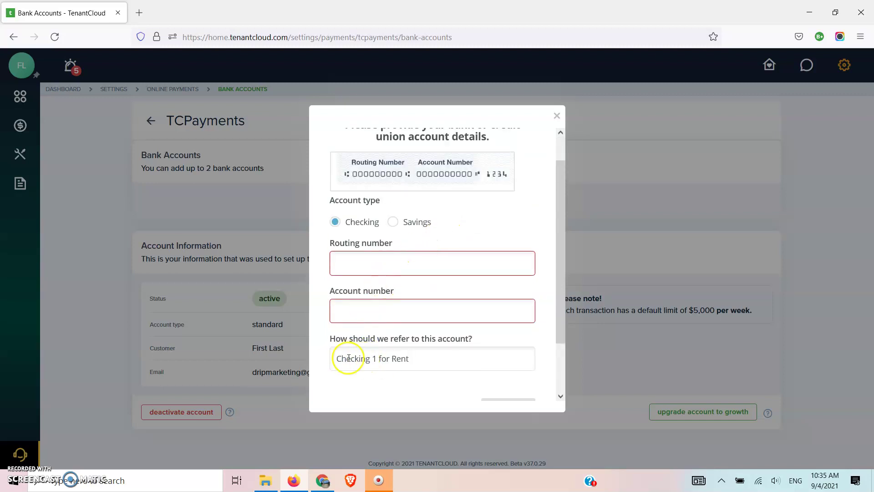
# Change the checking account's reference name to "Checking 2 for Rent"
pyautogui.click(373, 357)
pyautogui.write('2')
pyautogui.scroll(-1, 536, 320)
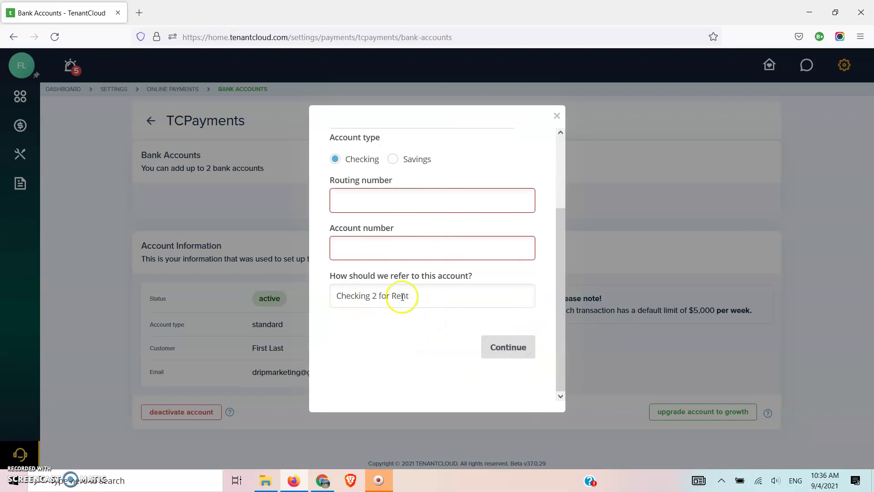
# Try to submit the bank account details without routing and account numbers and close the form
pyautogui.scroll(1, 403, 296)
pyautogui.scroll(-1, 415, 269)
pyautogui.scroll(2, 421, 240)
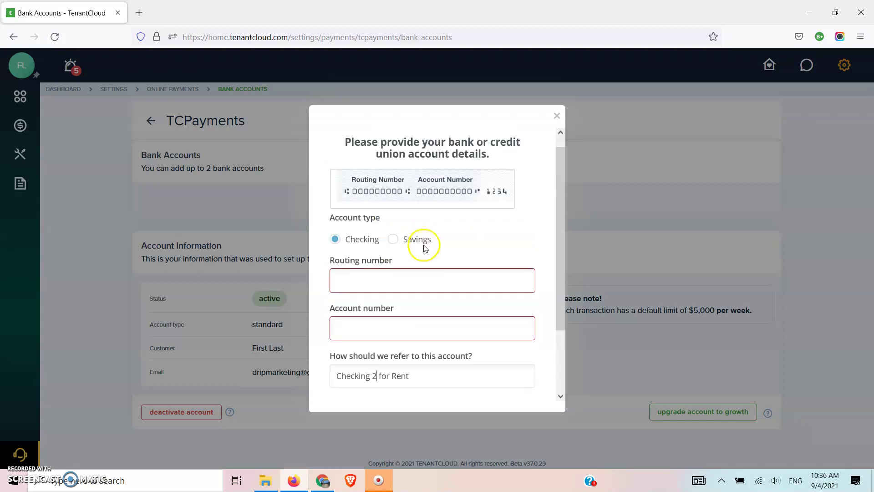
pyautogui.scroll(-2, 455, 292)
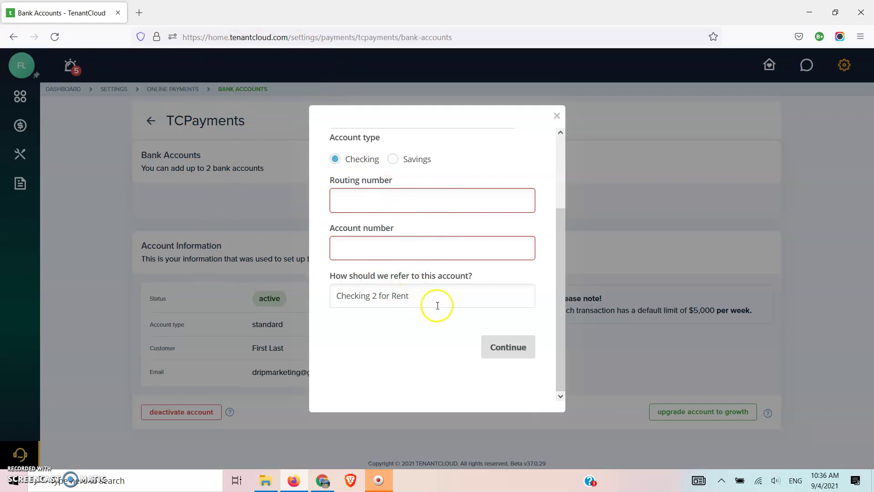
pyautogui.click(510, 349)
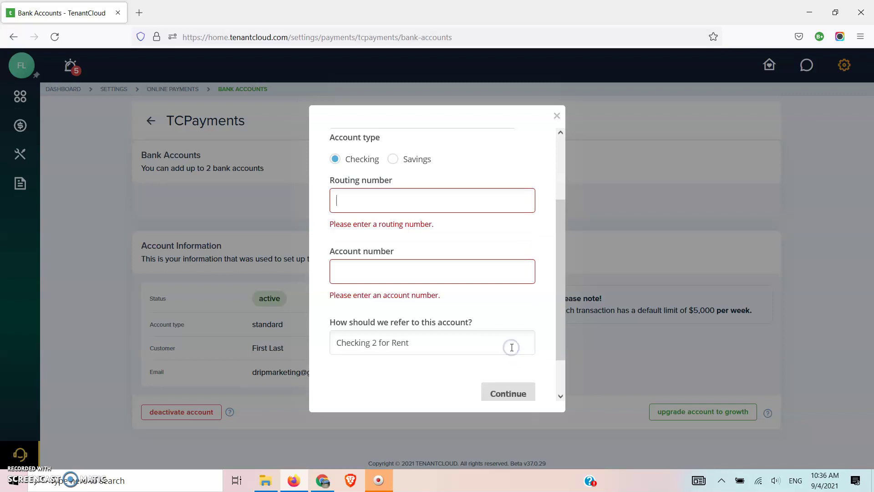
pyautogui.click(556, 118)
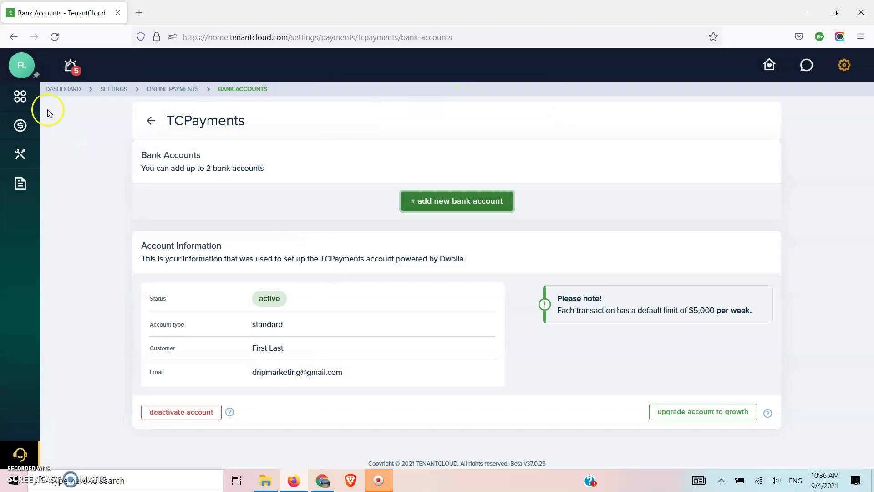
# Pay the lease charges online from the dashboard using TCPayments and proceed to adding a bank account
pyautogui.click(24, 97)
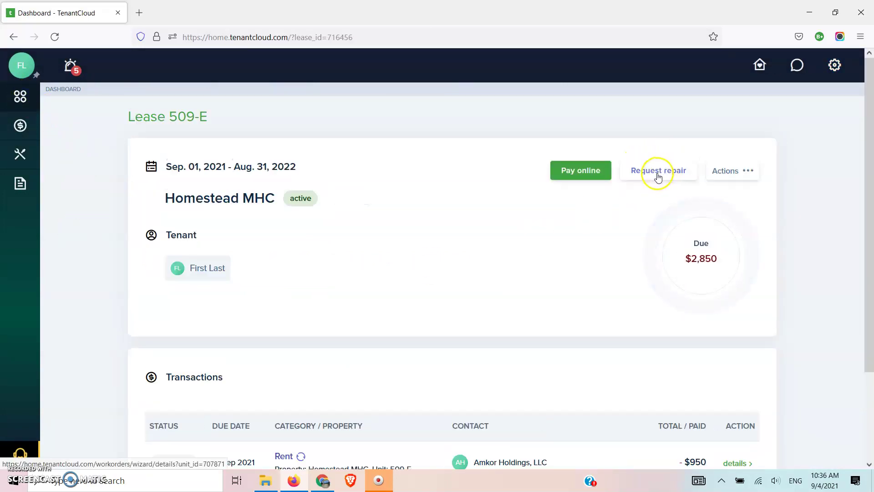
pyautogui.click(579, 172)
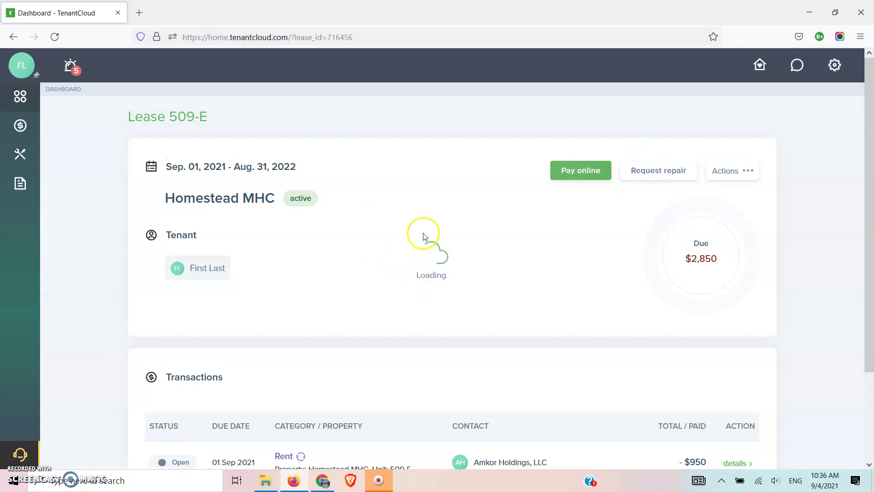
pyautogui.scroll(-1, 569, 326)
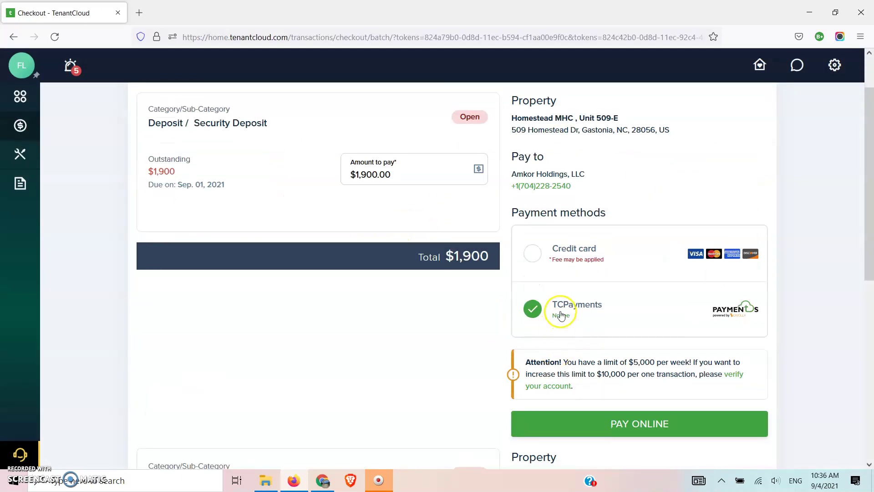
pyautogui.click(619, 427)
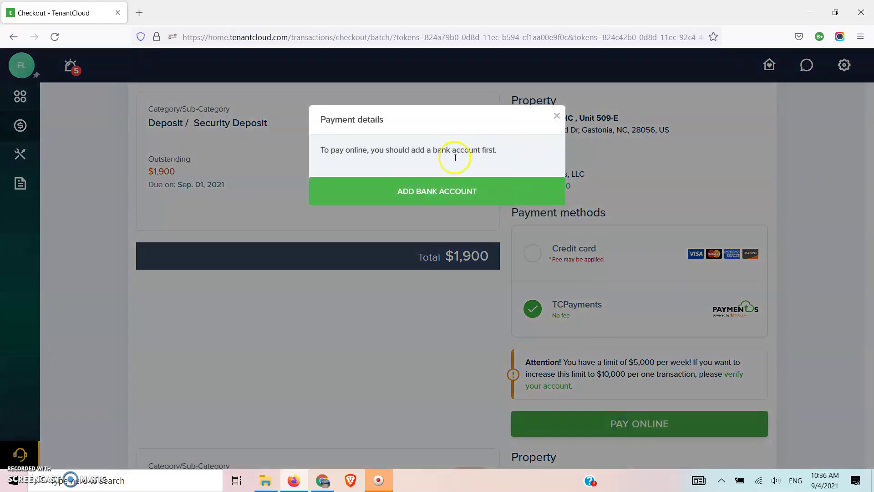
pyautogui.click(437, 193)
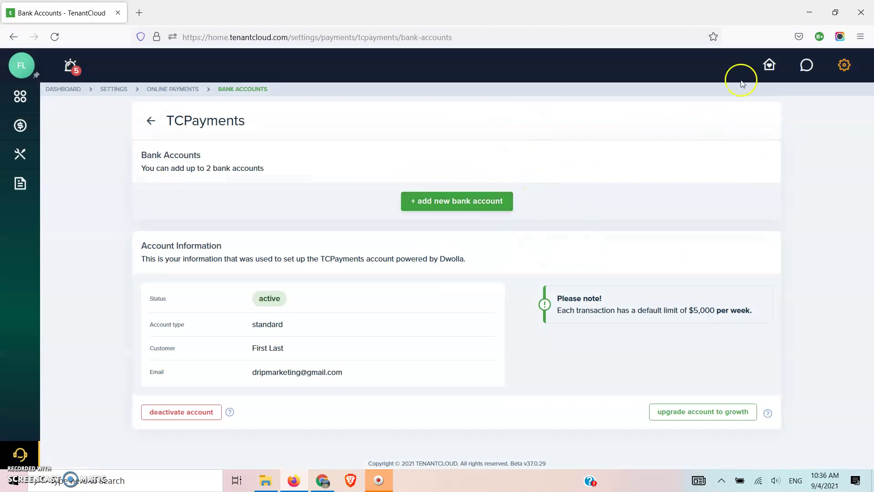